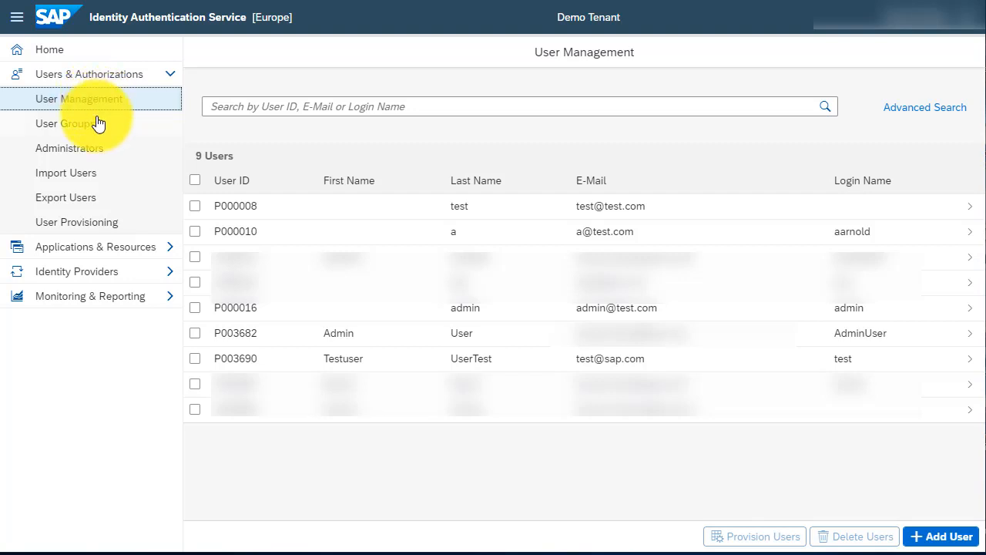
View the user groups list and the administrators list with their configured authorizations.
left_click(87, 130)
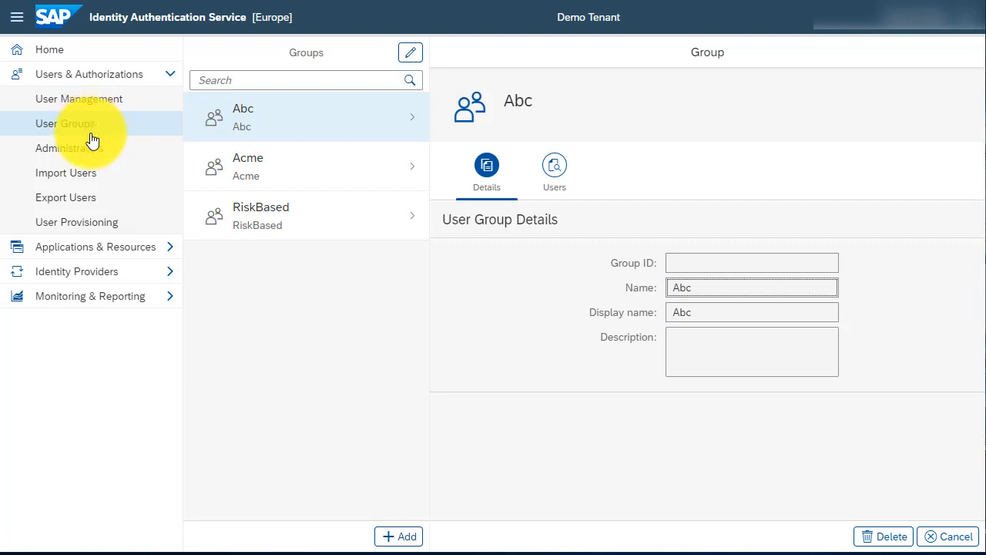
left_click(86, 154)
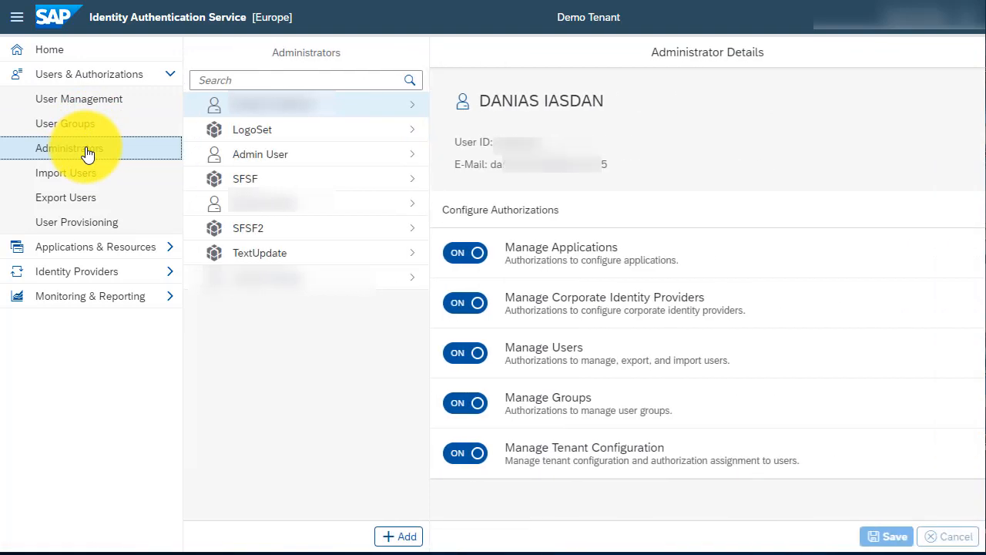
left_click(91, 80)
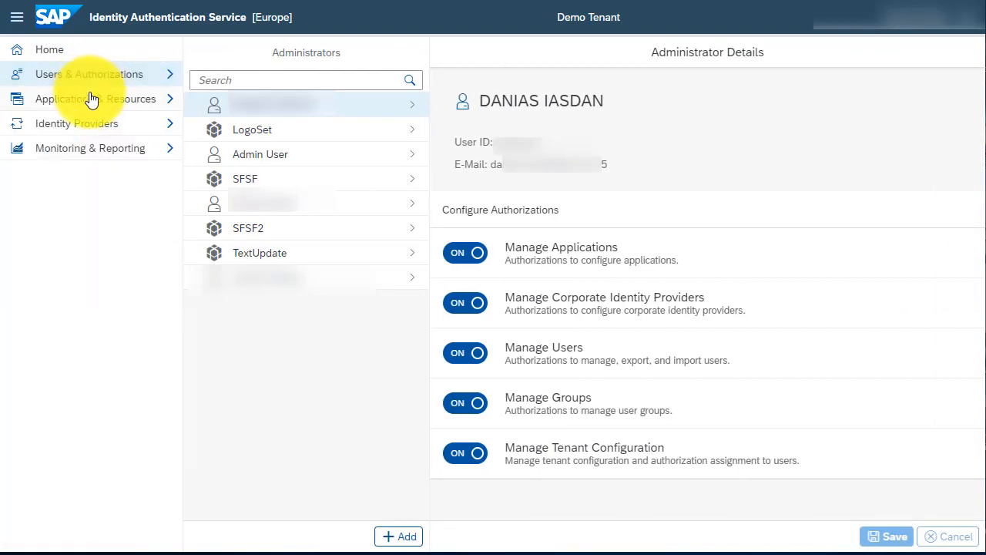
Open the BizX QACAND SR8 application and review the conditional authentication settings of its trust configuration.
left_click(91, 104)
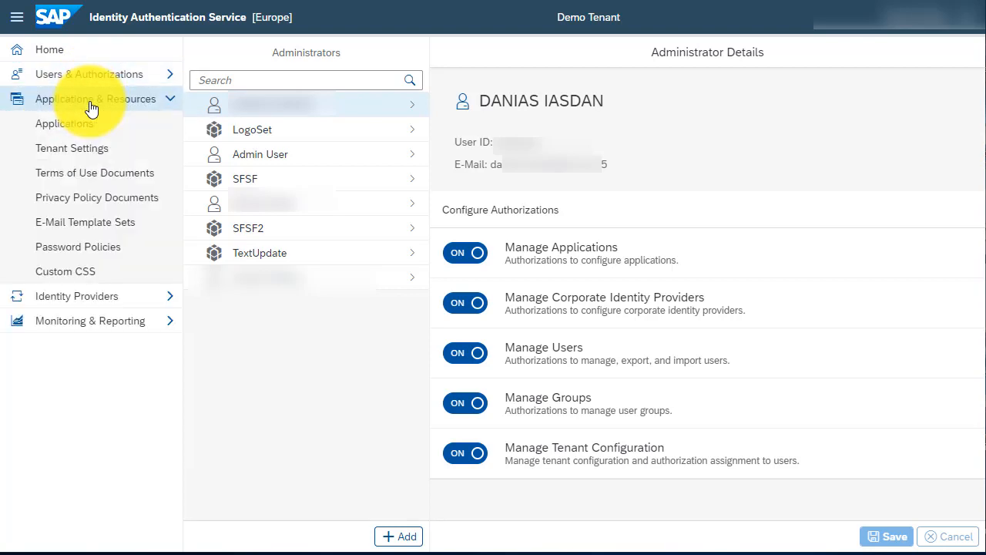
left_click(101, 128)
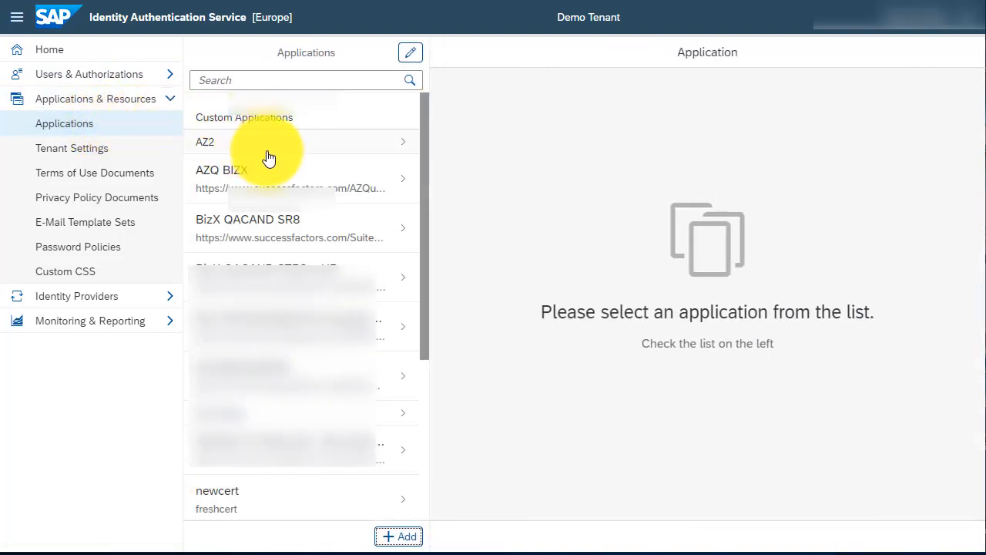
left_click(328, 230)
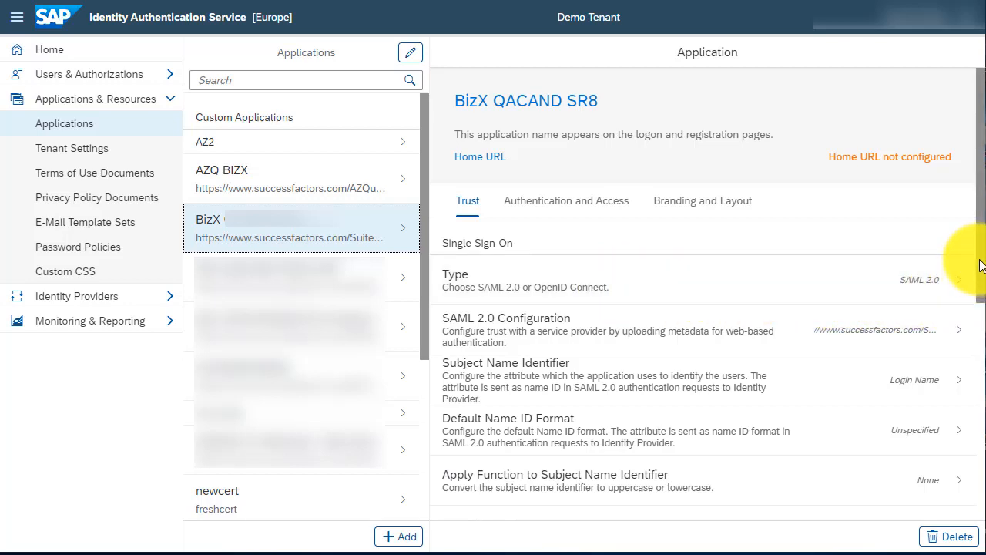
left_click_drag(980, 264, 963, 493)
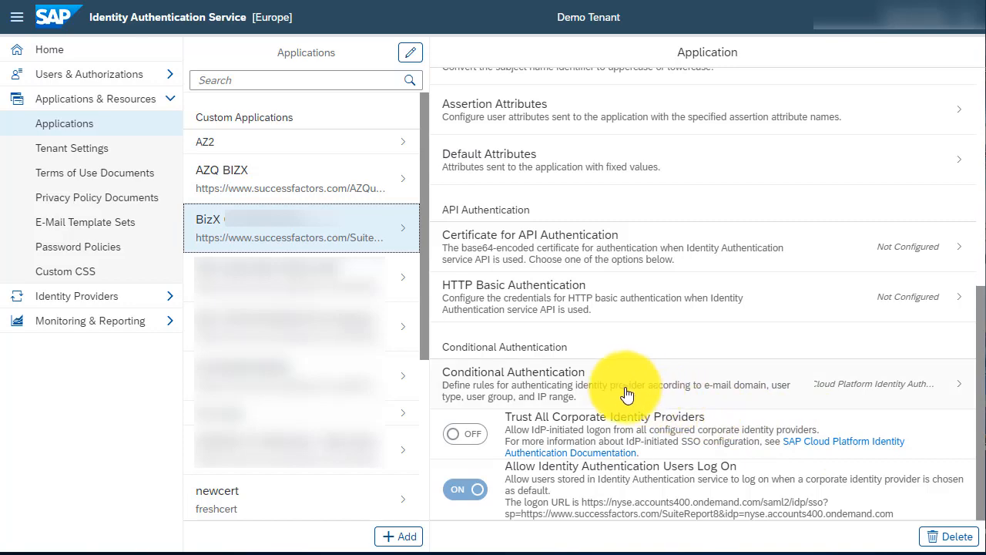
left_click(577, 386)
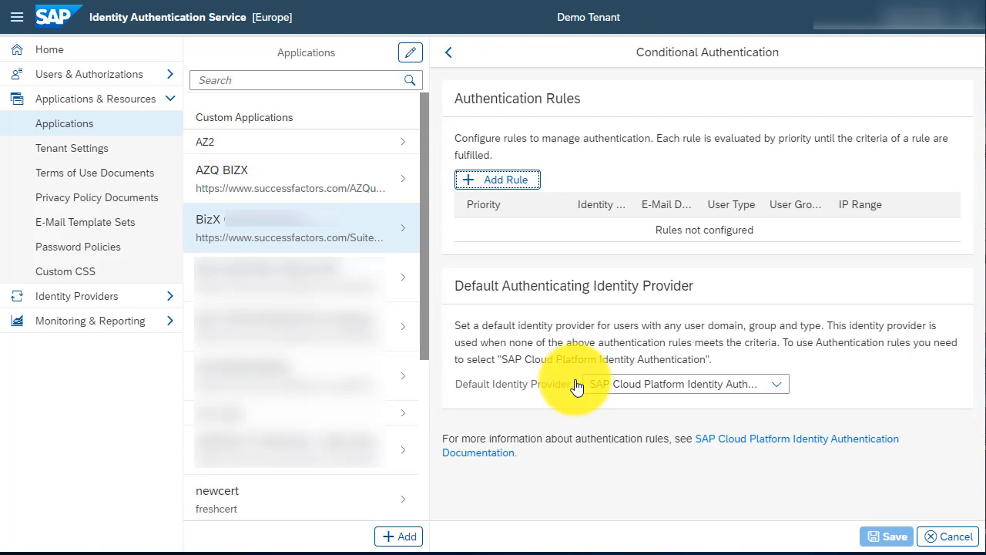
left_click(452, 57)
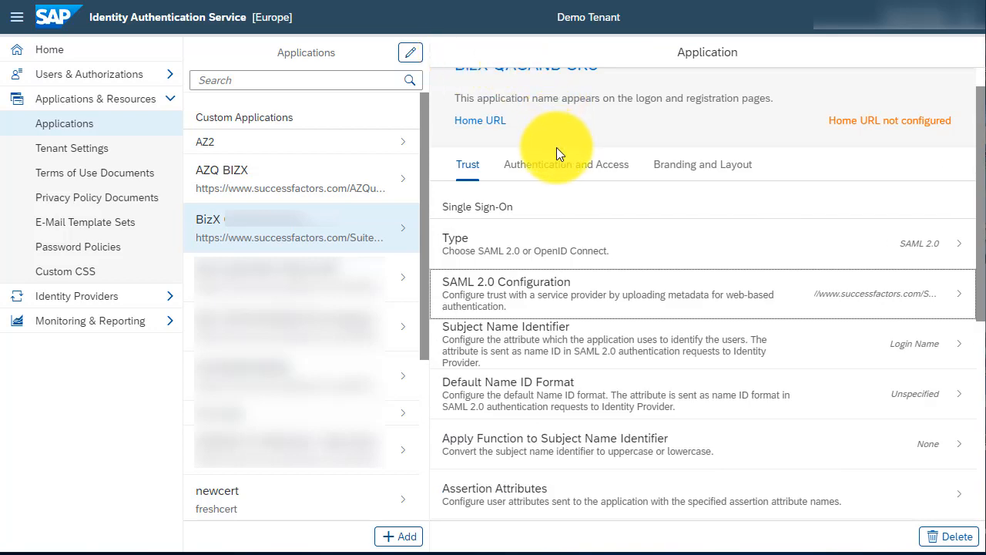
Review the BizX QACAND SR8 application's authentication and access settings, including its password policy options.
left_click(553, 170)
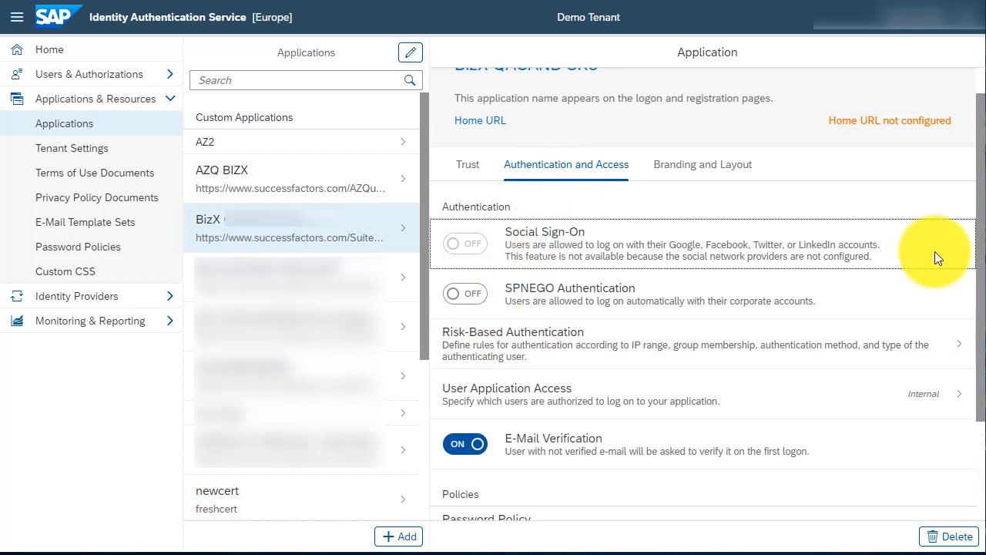
scroll(965, 293, "down", 3)
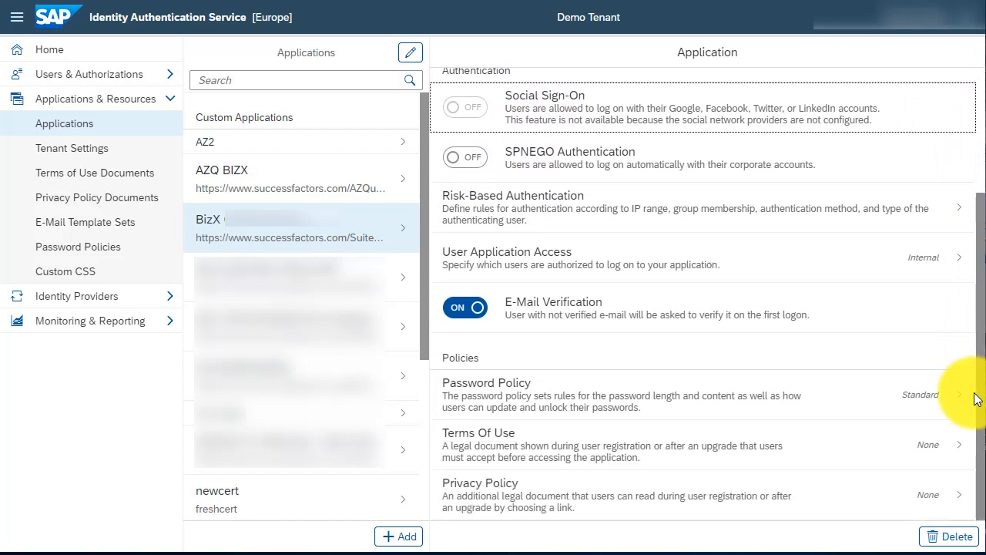
left_click(653, 409)
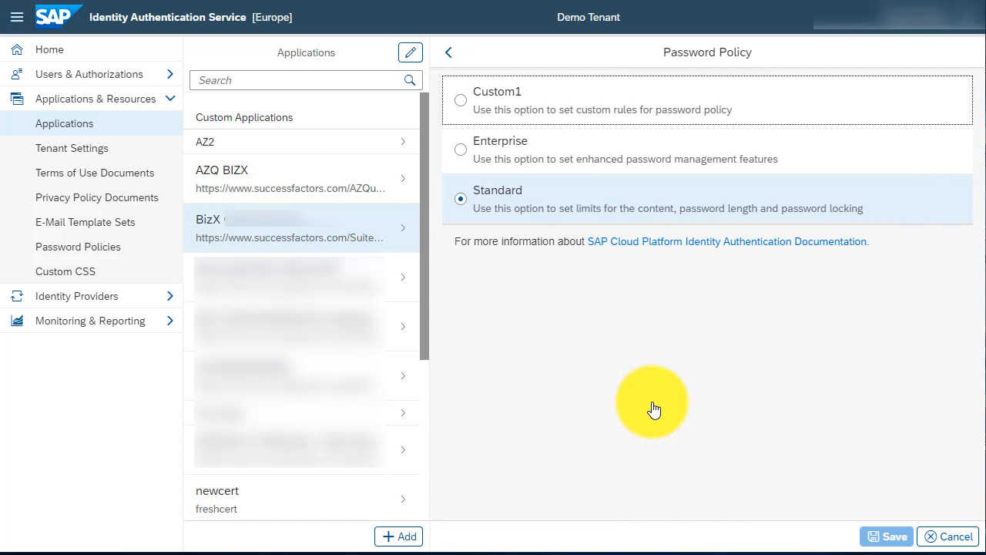
left_click(449, 53)
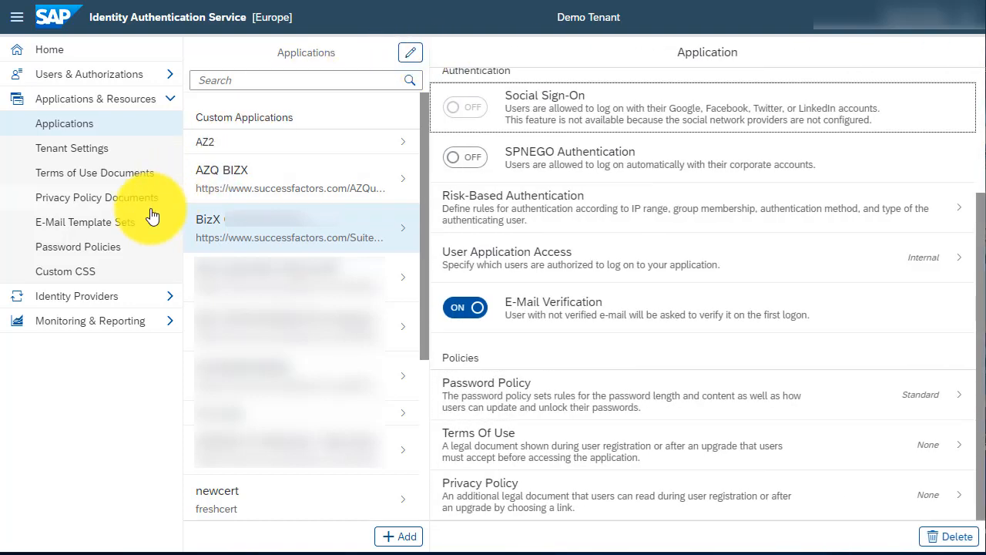
View the corporate identity providers and return to the home page.
left_click(108, 299)
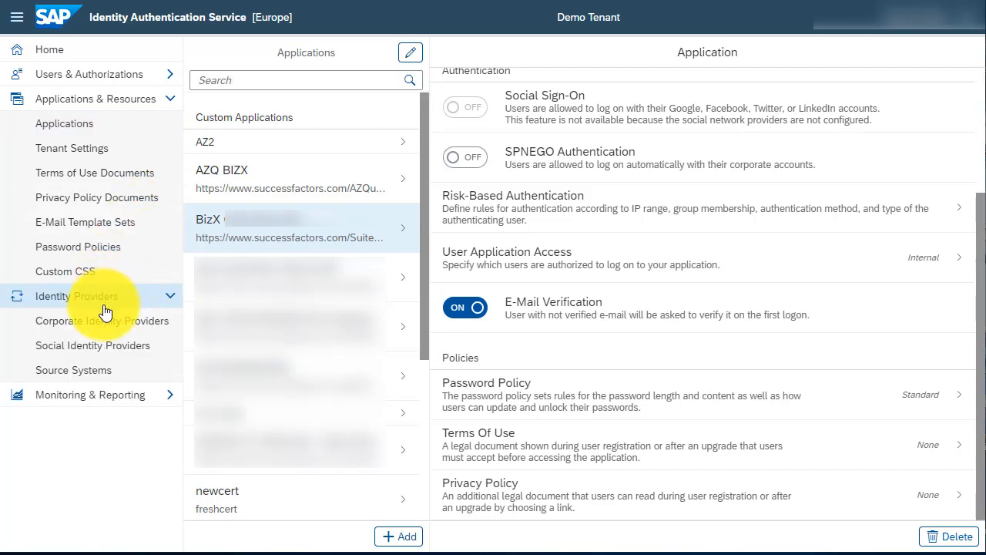
left_click(104, 325)
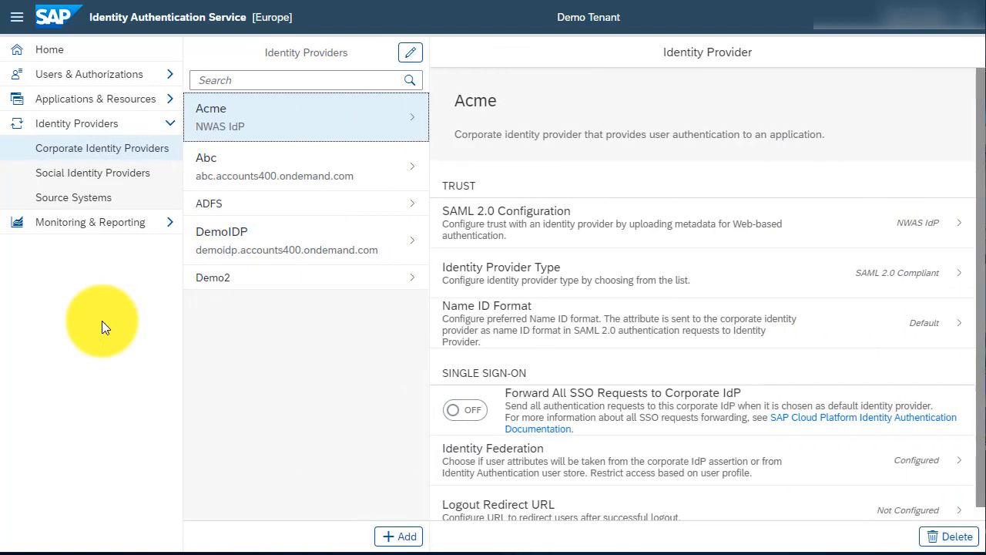
left_click(40, 50)
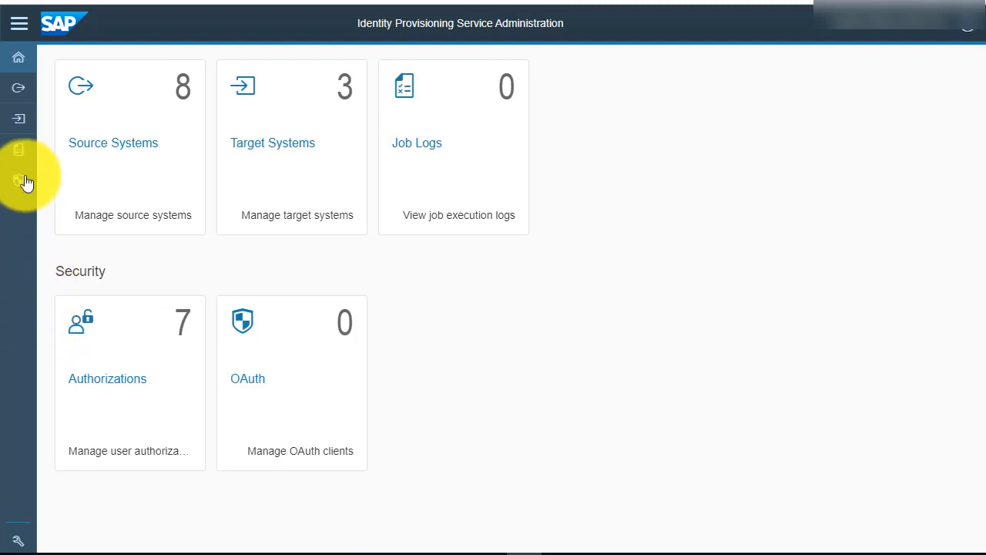
In Identity Provisioning Service Administration, expand the navigation labels and open the SuccessFactors T28 source system's details.
left_click(20, 31)
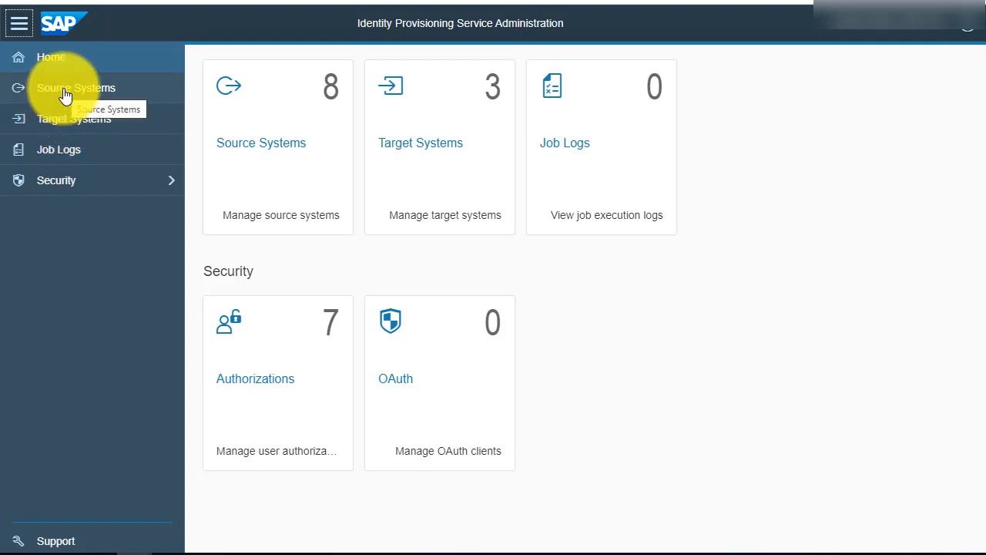
left_click(66, 96)
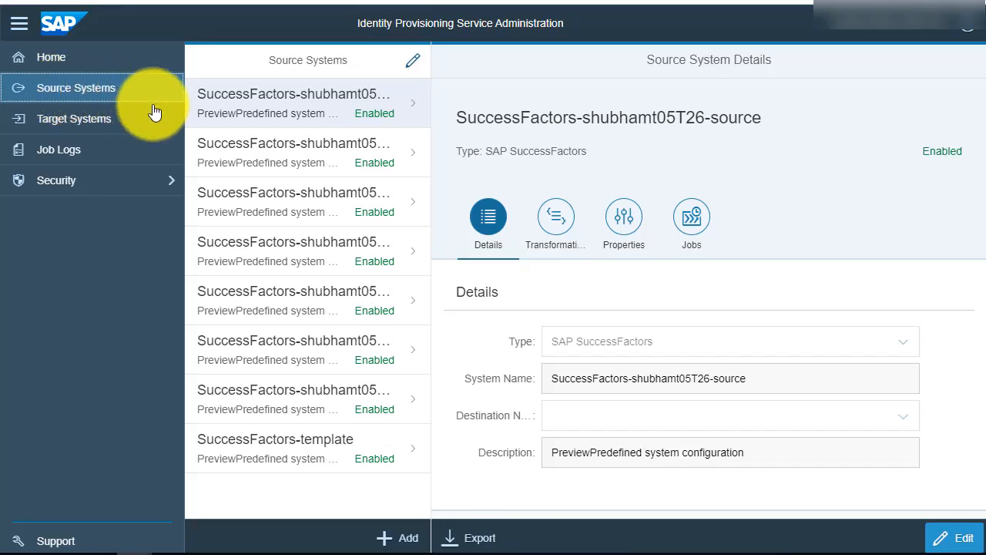
left_click(245, 160)
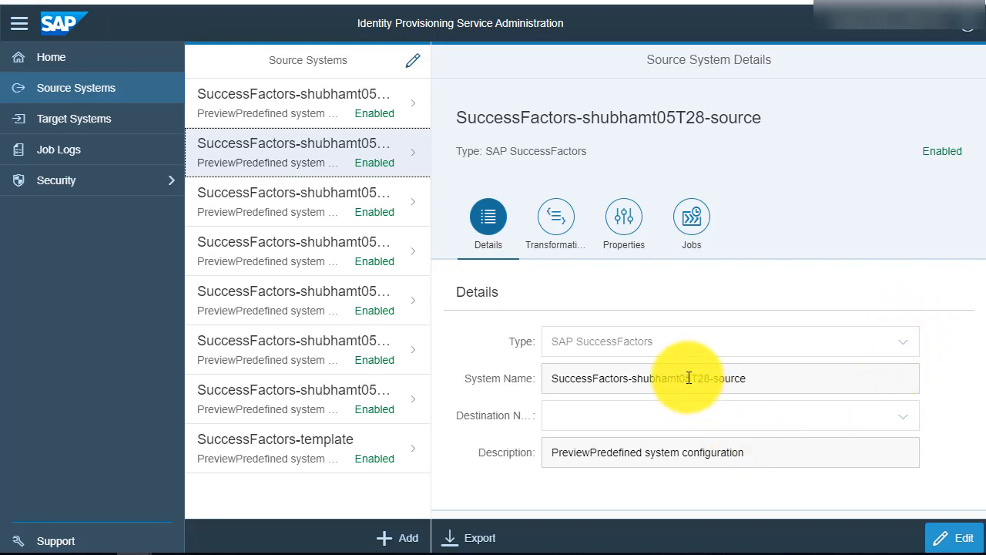
Examine the T28 source system's properties, including the full value of sf.user.filter.
left_click(625, 229)
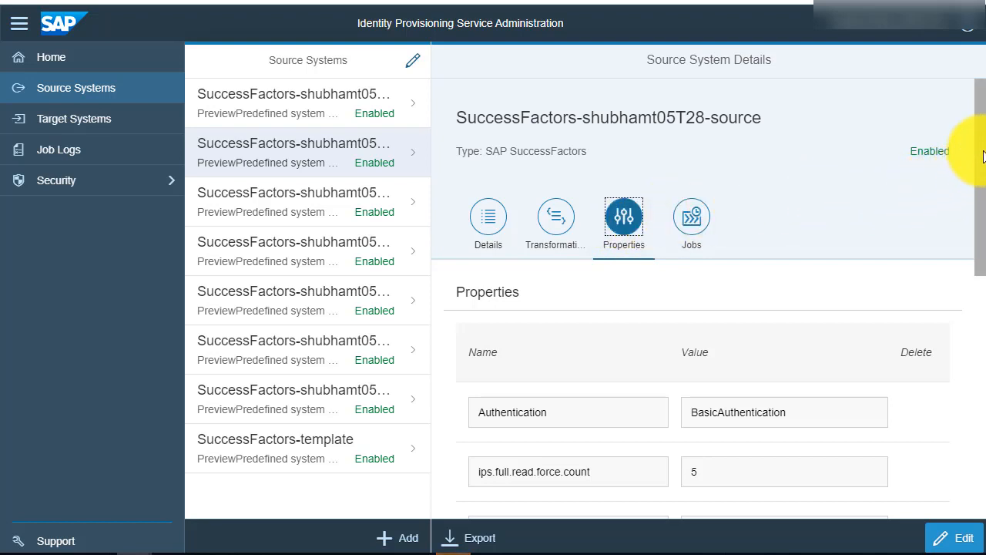
scroll(977, 171, "down", 3)
left_click_drag(977, 196, 977, 313)
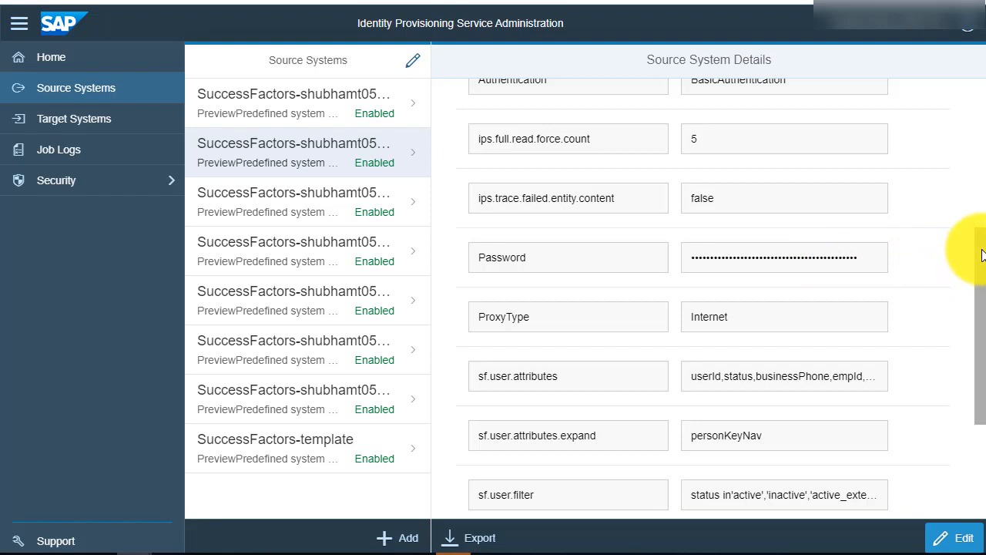
left_click_drag(980, 254, 980, 348)
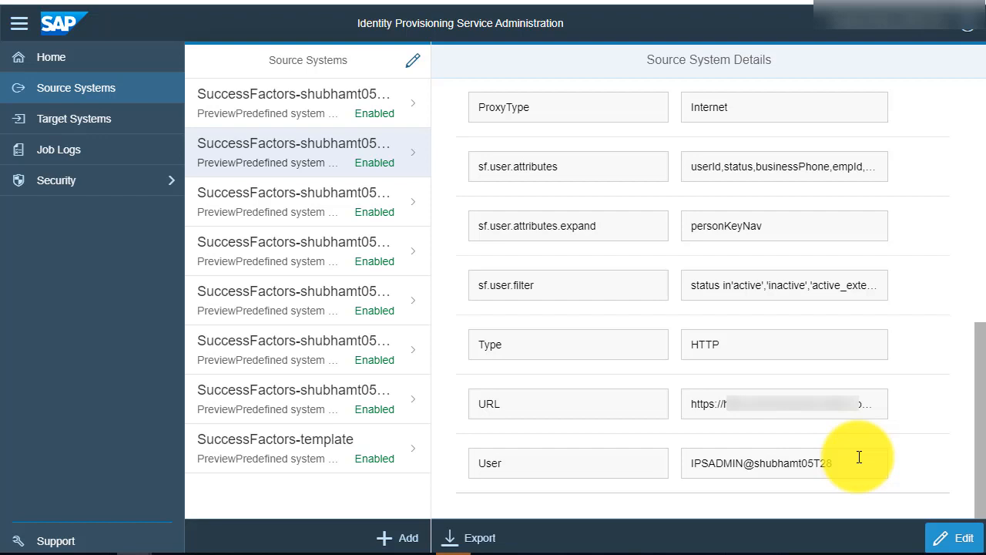
left_click(736, 288)
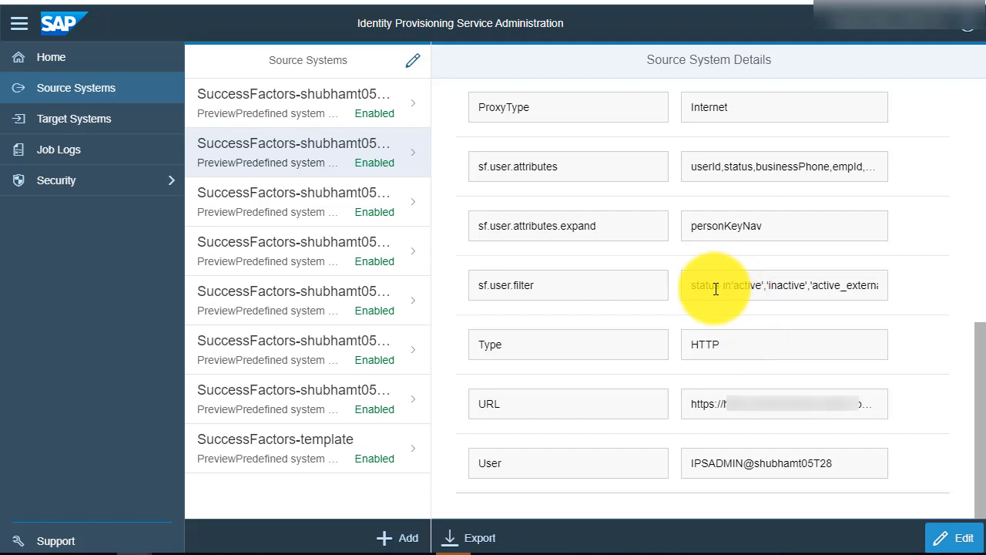
left_click_drag(723, 286, 877, 290)
left_click(877, 289)
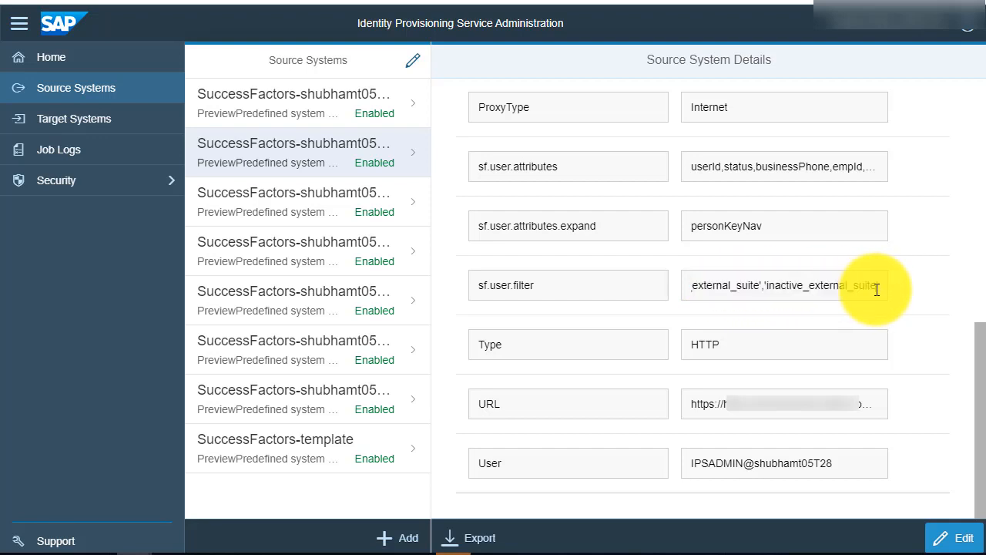
Edit the T28 source system's properties and set the sf.user.filter value to username eq 'jdoe'.
left_click(956, 537)
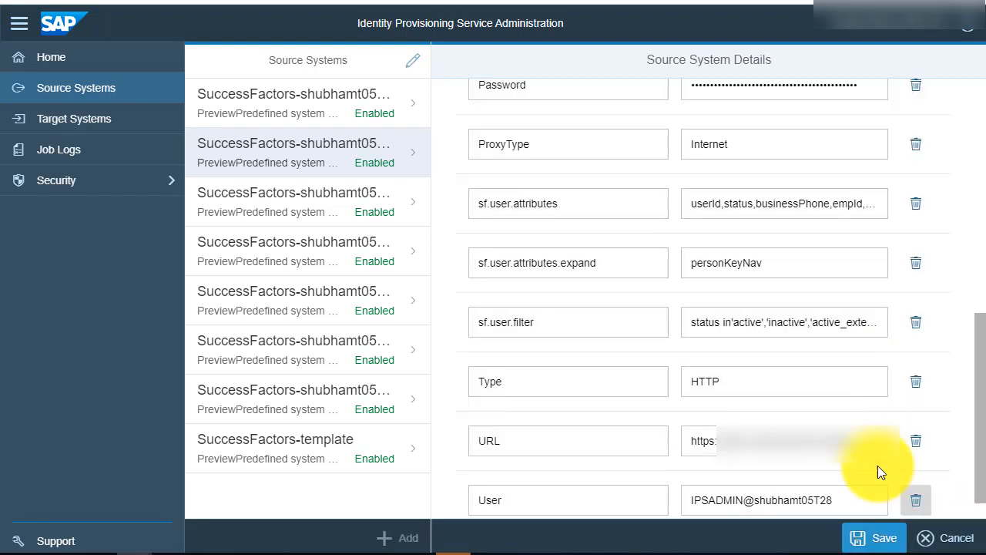
left_click(768, 326)
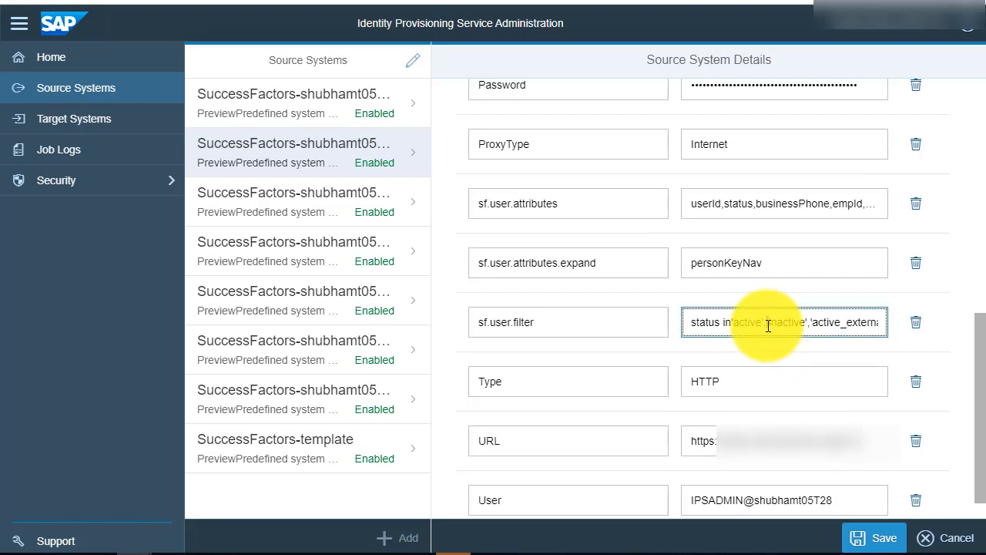
key("ctrl+a")
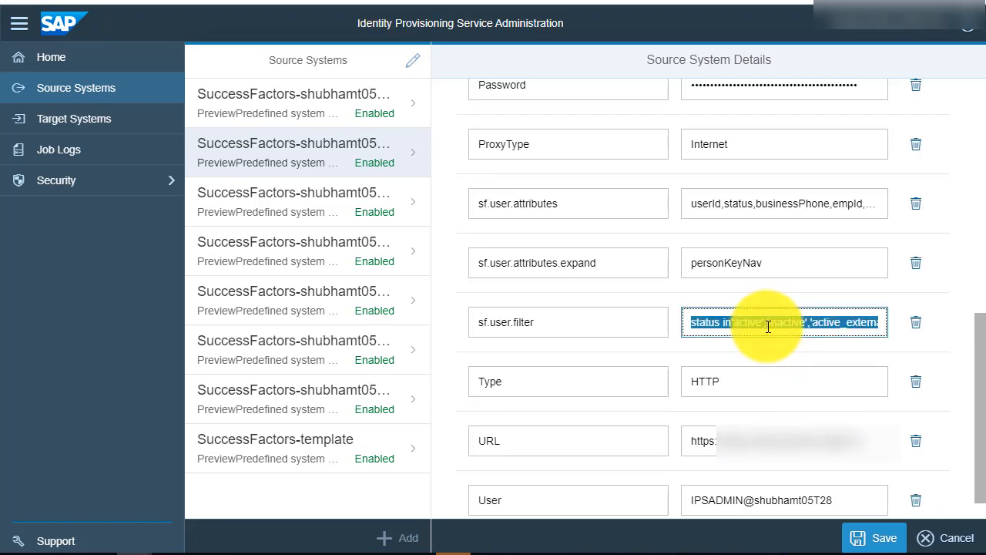
type("username")
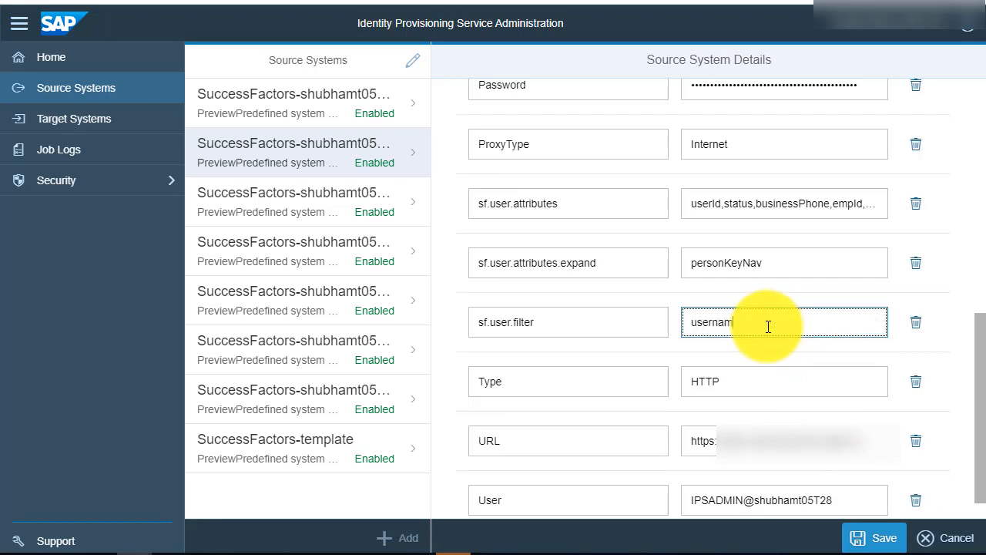
type(" eq'jdoe")
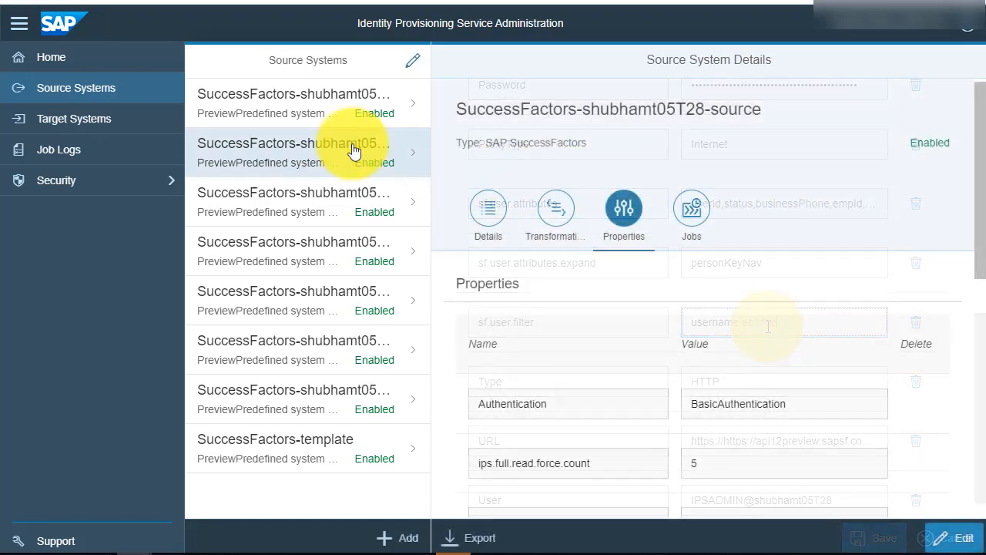
Open the Identity Authentication-target-template target system for editing and check the source systems available for it.
left_click(118, 122)
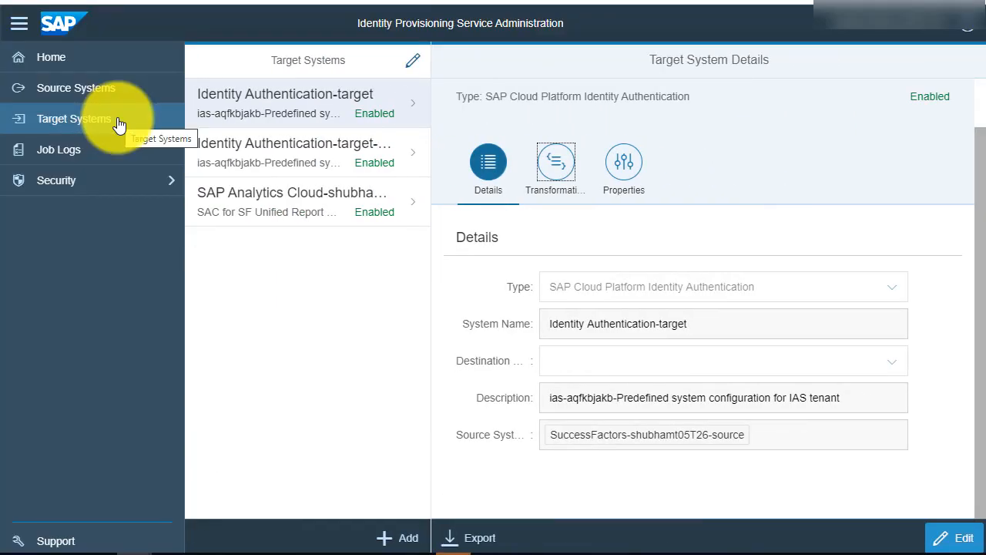
left_click(282, 153)
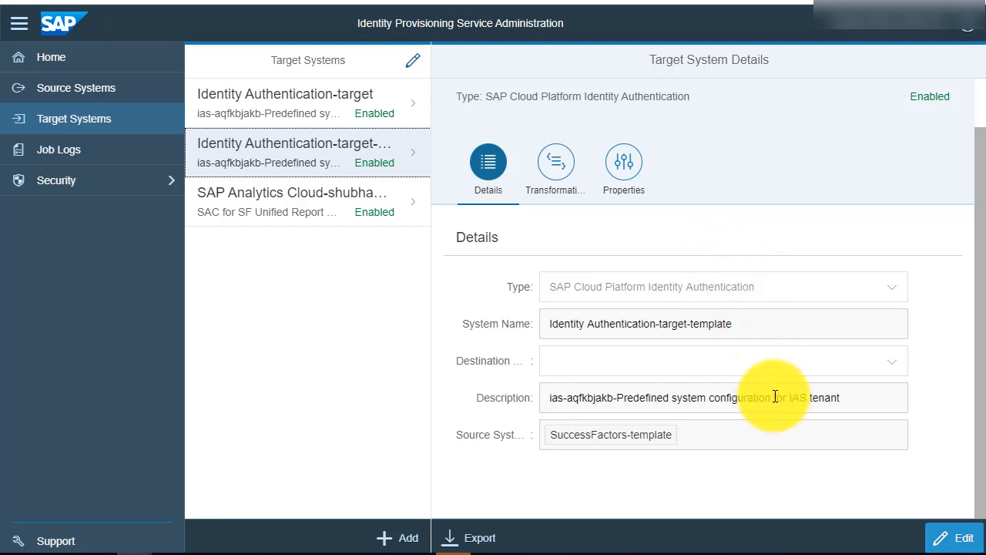
left_click(956, 539)
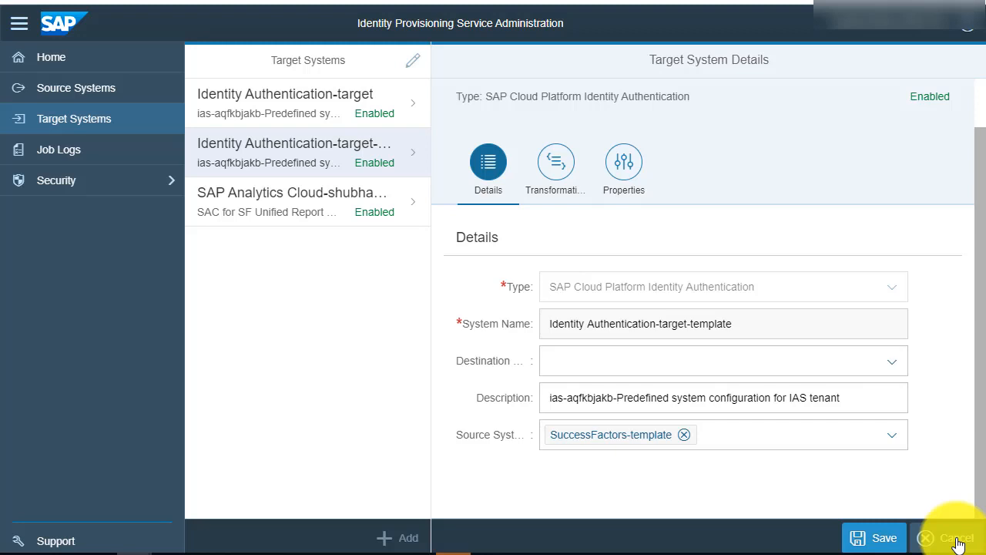
left_click(892, 437)
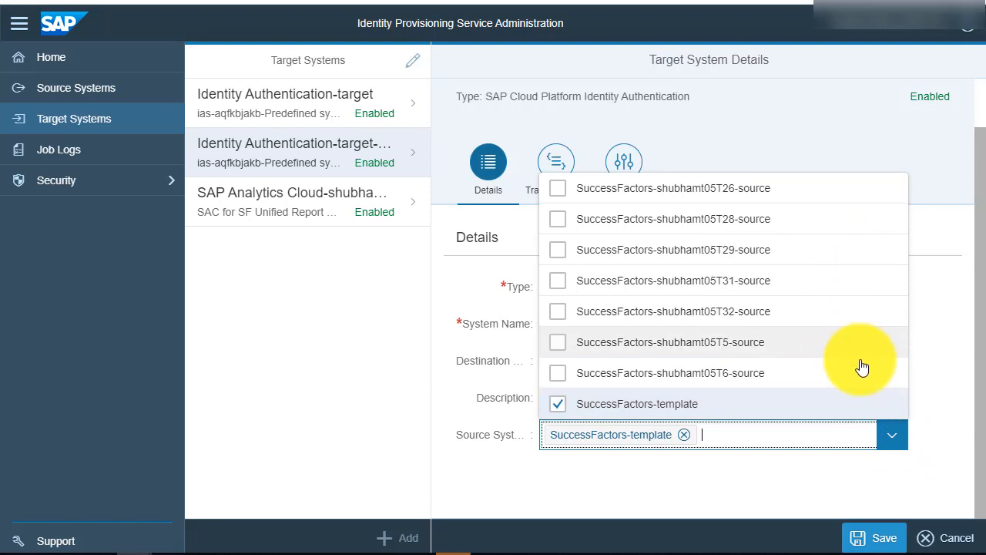
left_click(891, 437)
Review the properties of the Identity Authentication-target-template target system through to its URL and user entries.
left_click(626, 175)
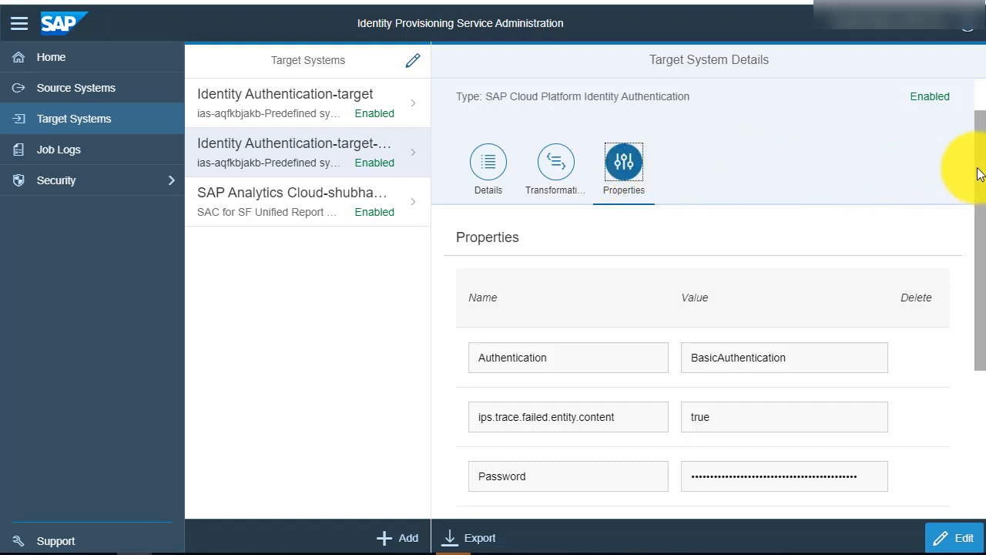
left_click_drag(979, 172, 980, 333)
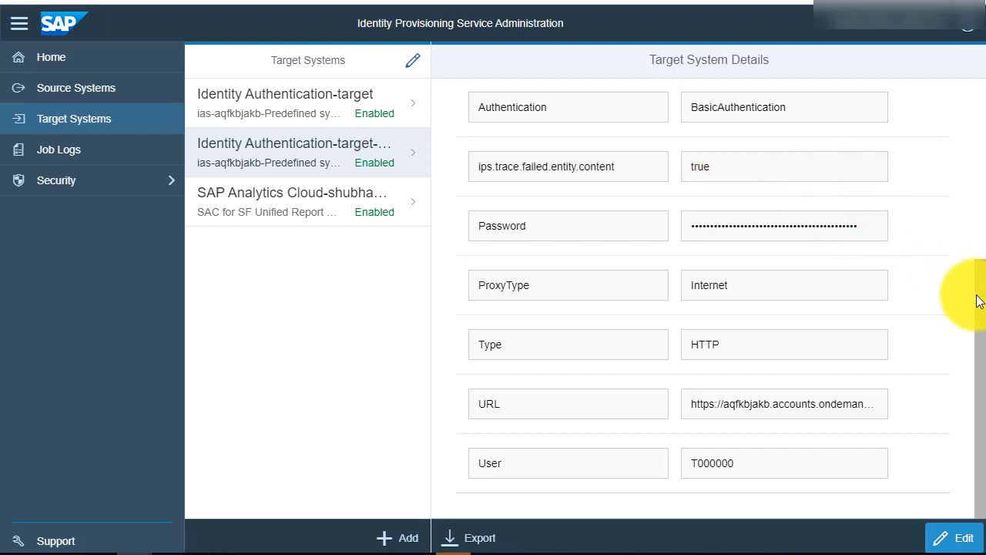
Review the transformation mappings of the Identity Authentication-target-template target system.
left_click_drag(979, 301, 963, 115)
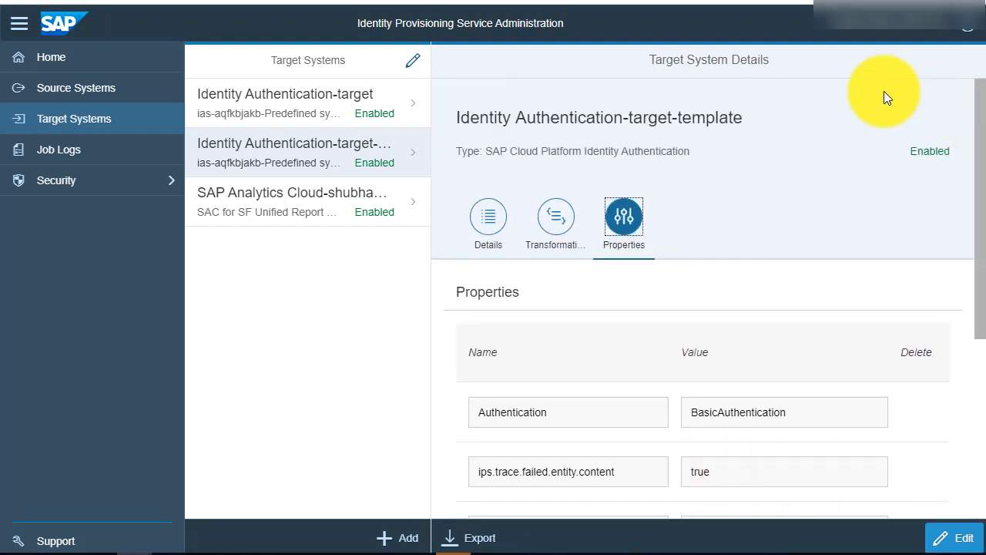
left_click(555, 230)
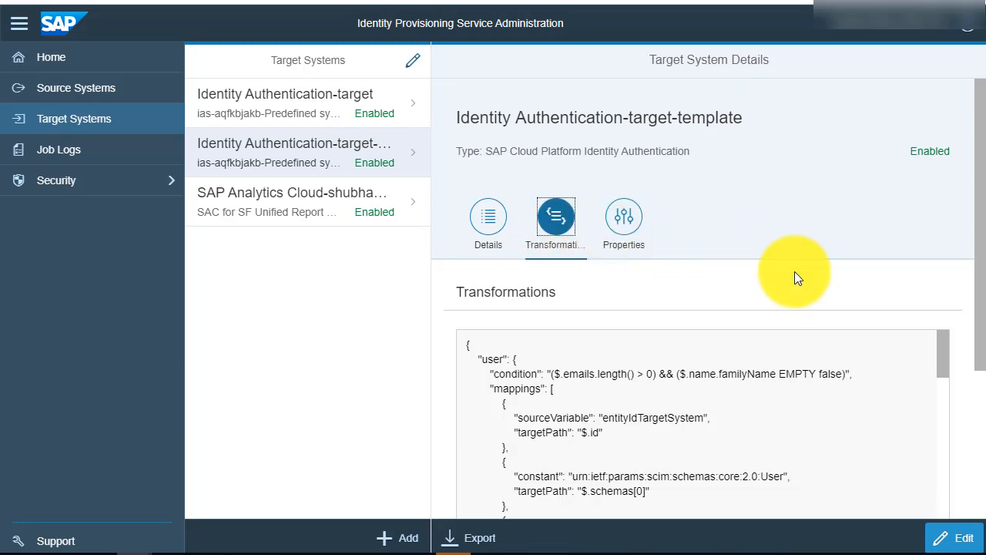
left_click_drag(983, 274, 984, 412)
scroll(949, 170, "down", 7)
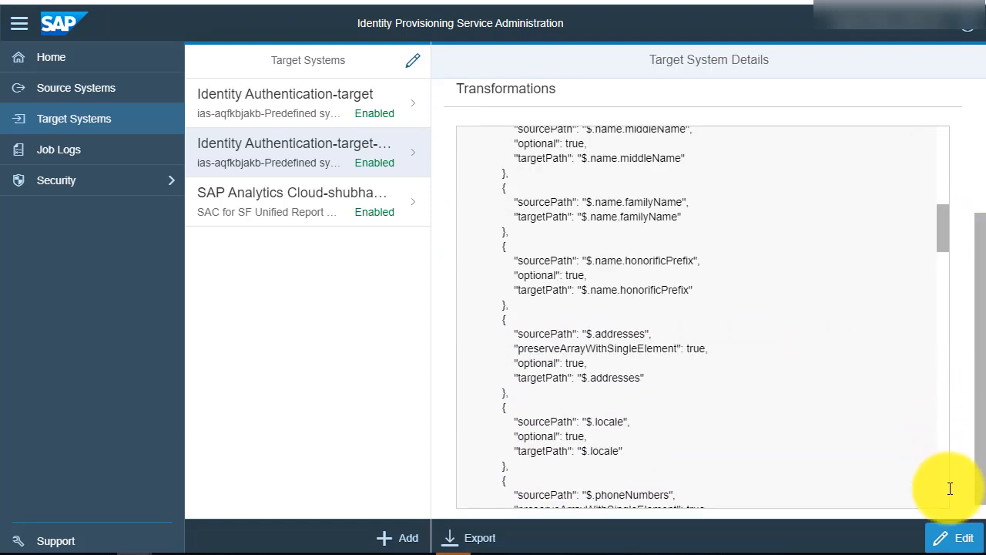
Edit the target template's transformations and set the constant of the $.sendMail user mapping to false.
left_click(963, 539)
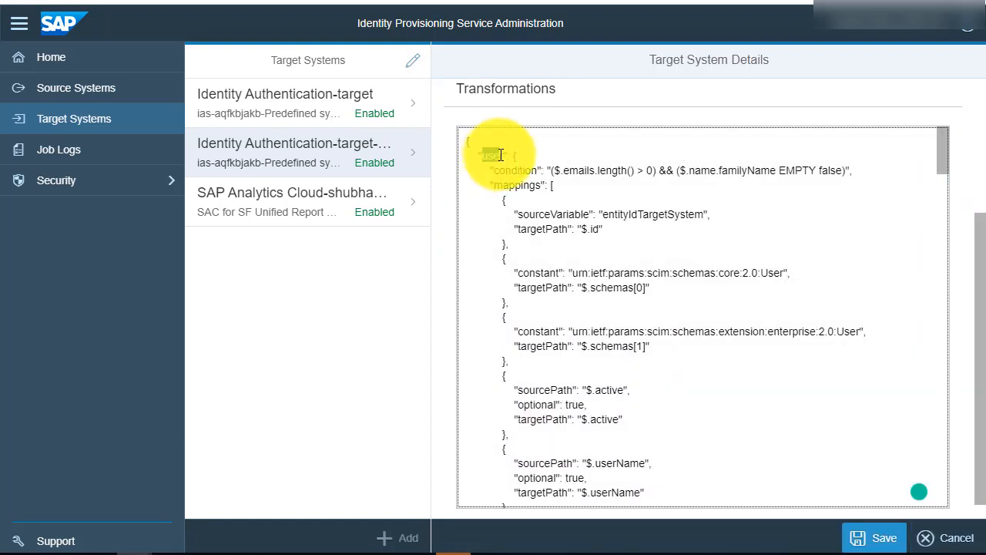
left_click_drag(493, 186, 542, 186)
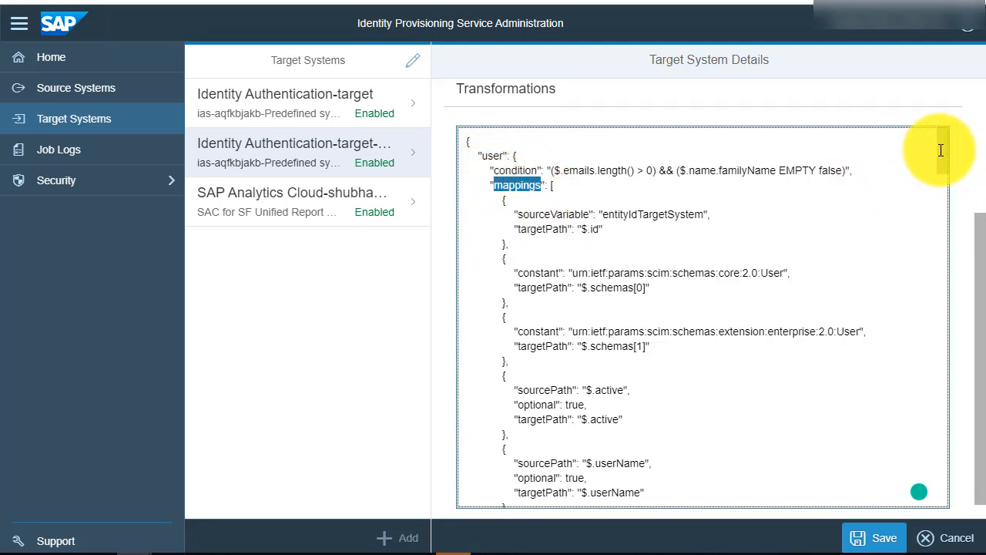
left_click_drag(940, 151, 980, 389)
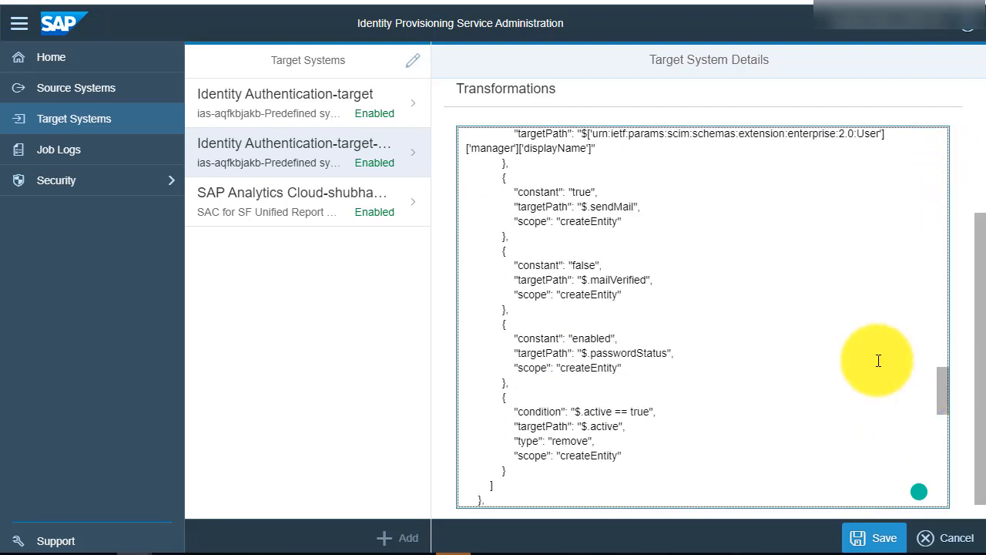
double_click(581, 193)
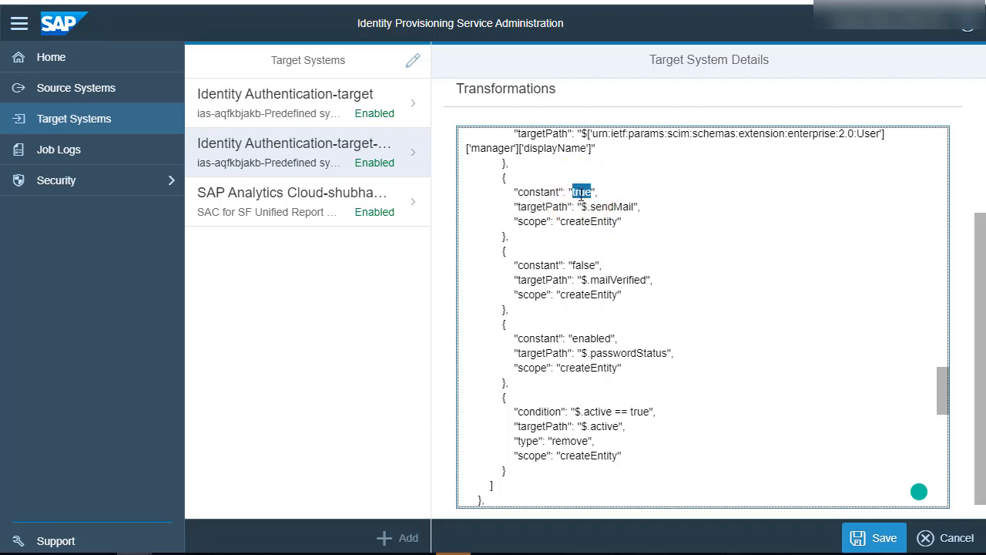
type("false")
Paste constant mappings SFCompanyID for $.sourceSystemId and 100 for $.sourceSystem after the last user mapping, and leave the target system for the home page.
scroll(940, 390, "down", 1)
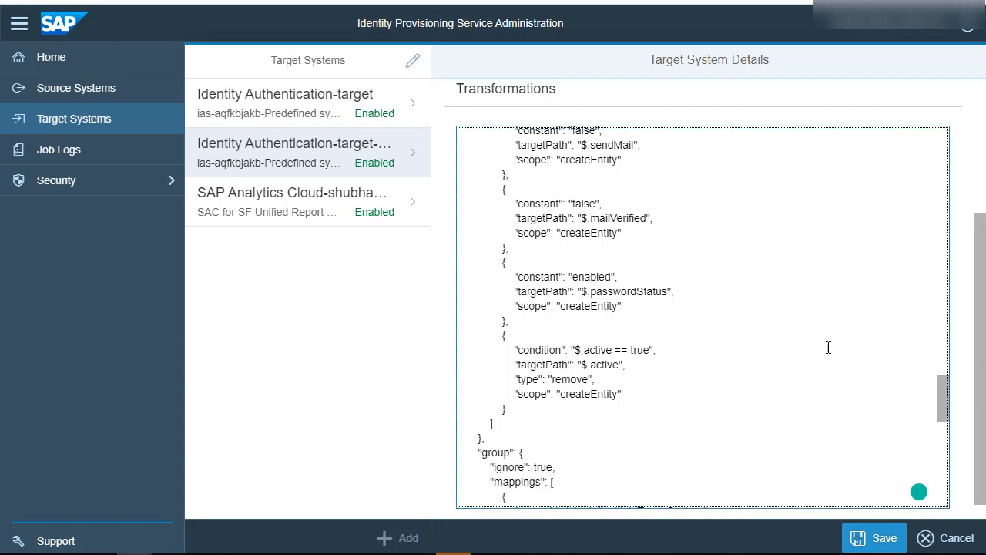
double_click(601, 276)
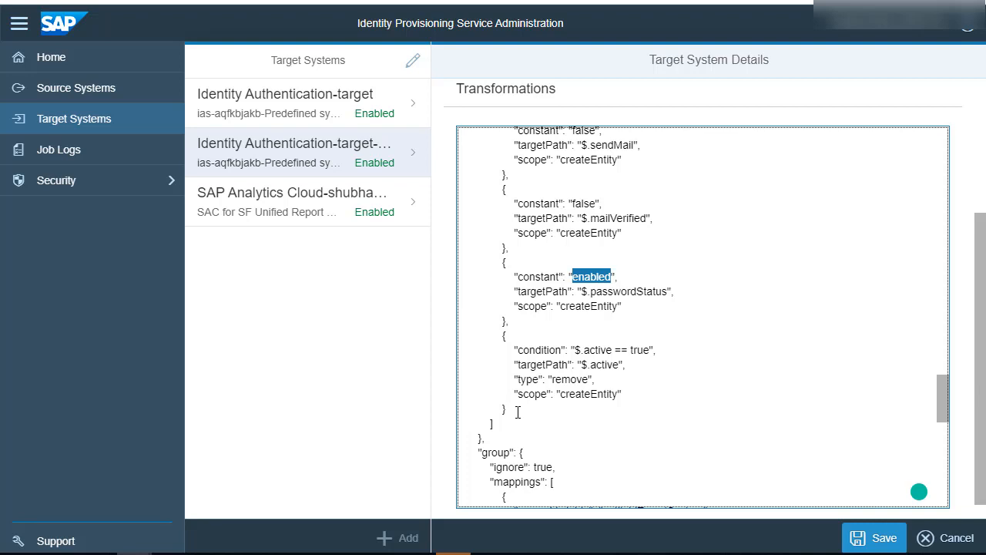
left_click(518, 412)
key("Return")
left_click_drag(943, 398, 945, 410)
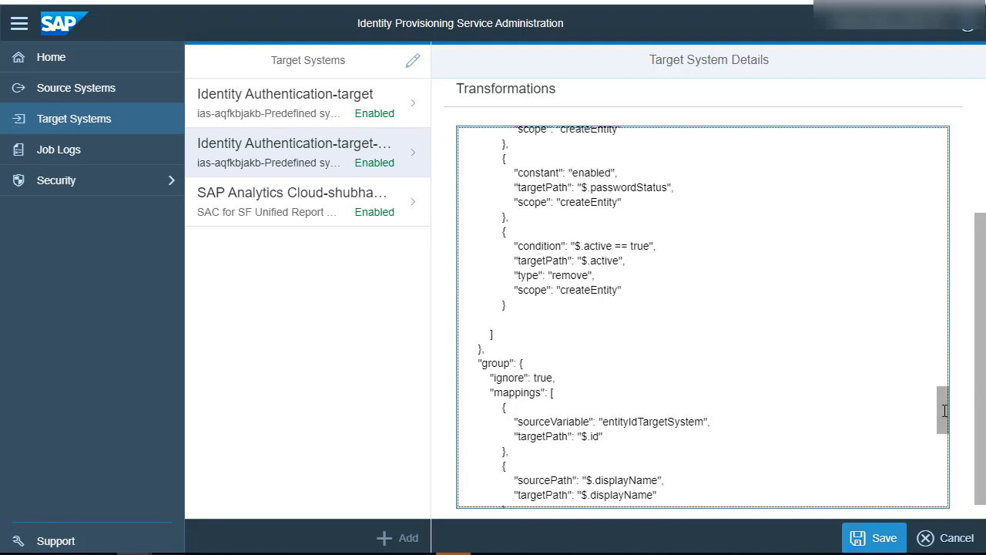
type("{ \"constant\": \"SFCompanyID\", \"targetPath\": \"$.sourceSystemId\" }, { \"constant\": \"100\", \"targetPath\": \"$.sourceSystem\" }")
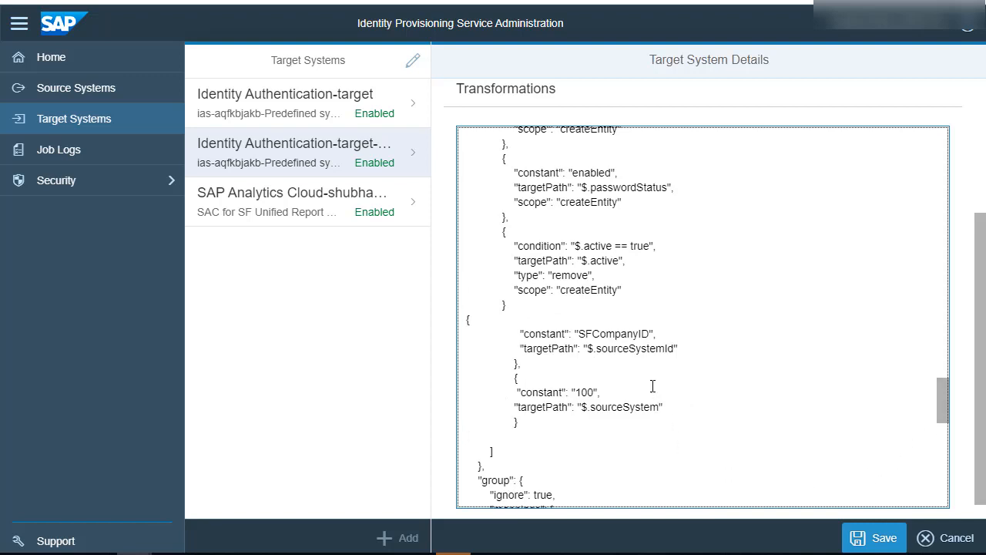
double_click(614, 333)
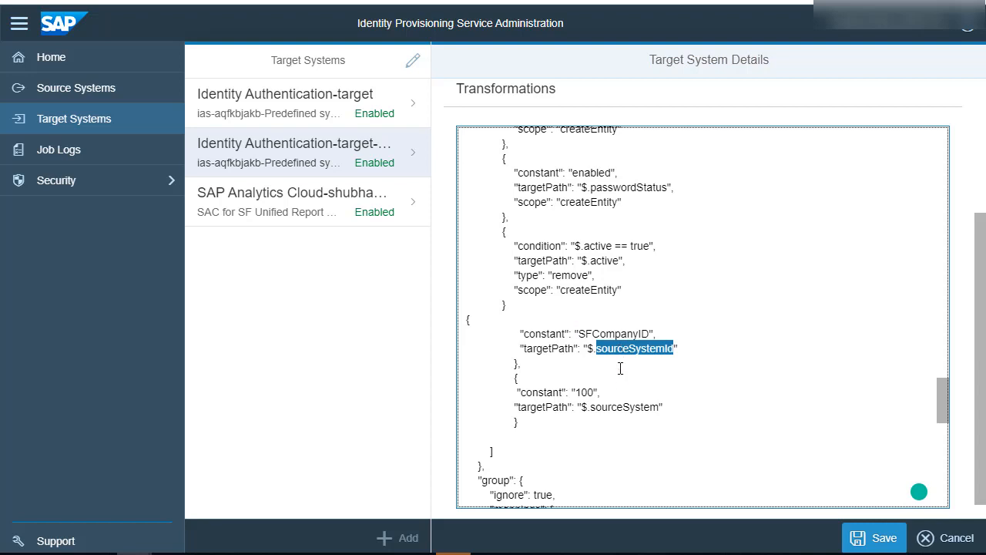
double_click(618, 408)
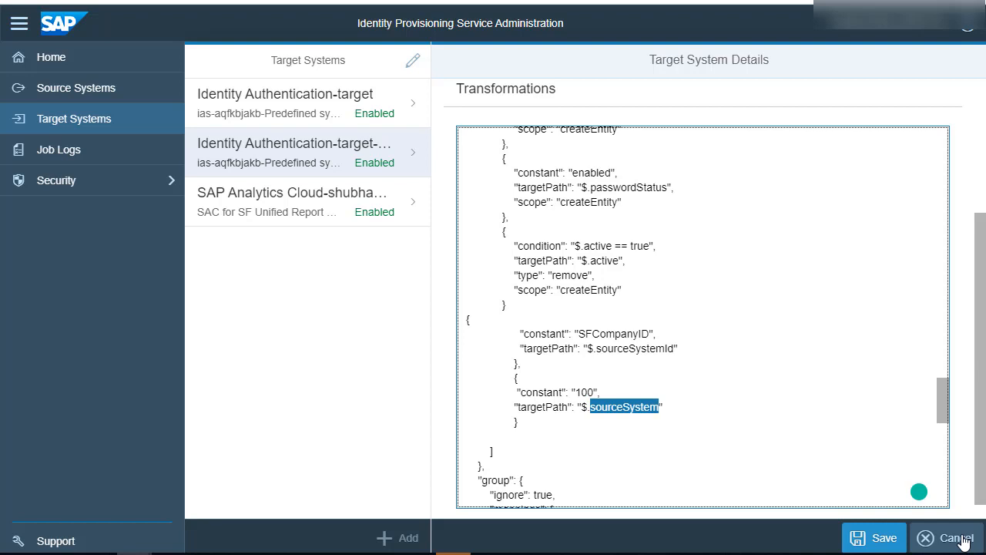
left_click(61, 66)
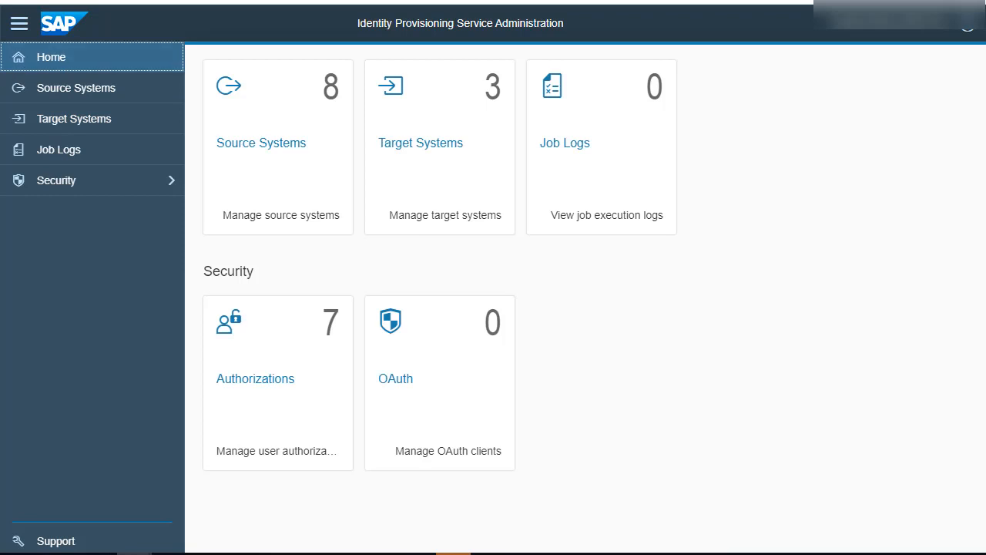
Display the read and resync jobs of the SuccessFactors T28 source system.
left_click(524, 553)
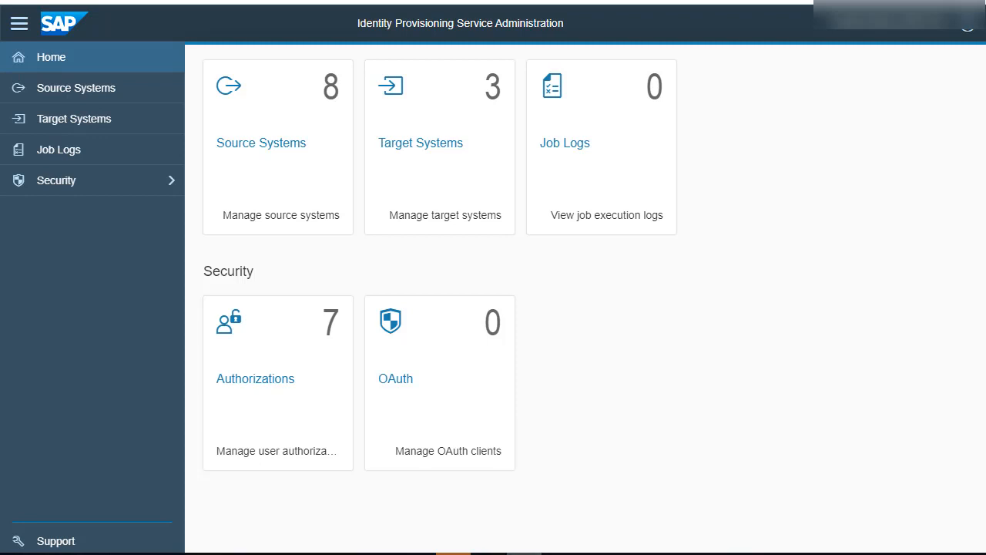
left_click(74, 87)
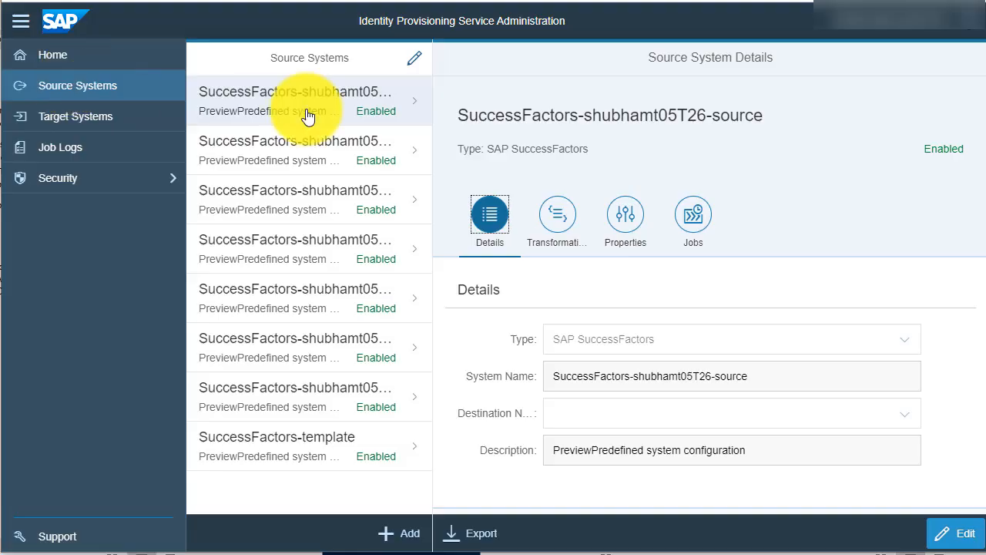
left_click(378, 159)
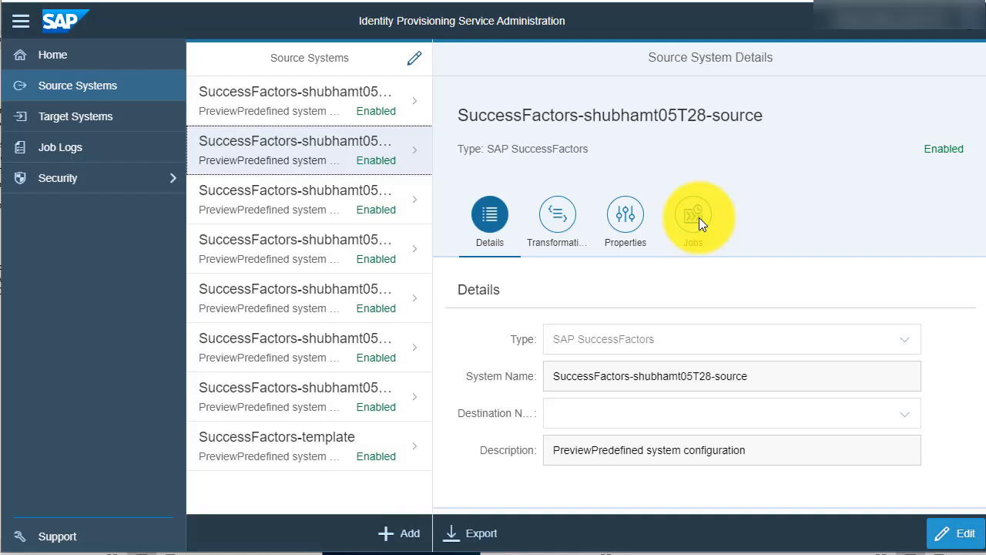
left_click(699, 220)
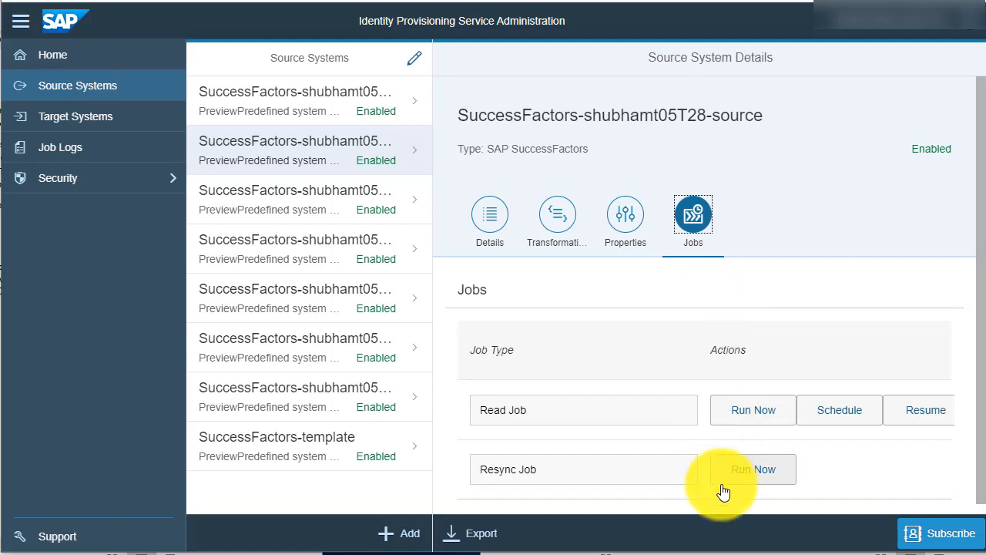
left_click(20, 21)
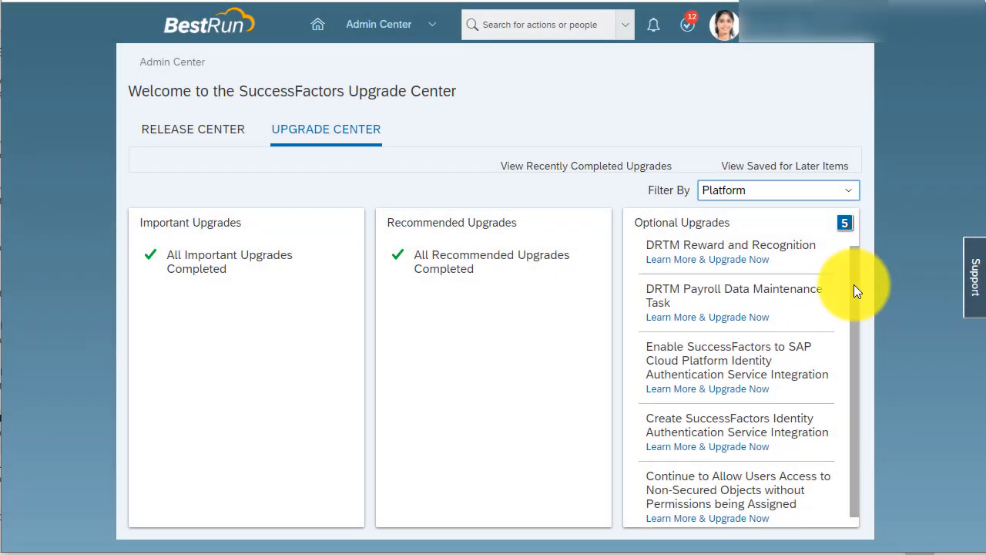
In the SuccessFactors Upgrade Center, start the optional upgrade Enable SuccessFactors to SAP Cloud Platform Identity Authentication Service Integration.
left_click_drag(854, 284, 854, 305)
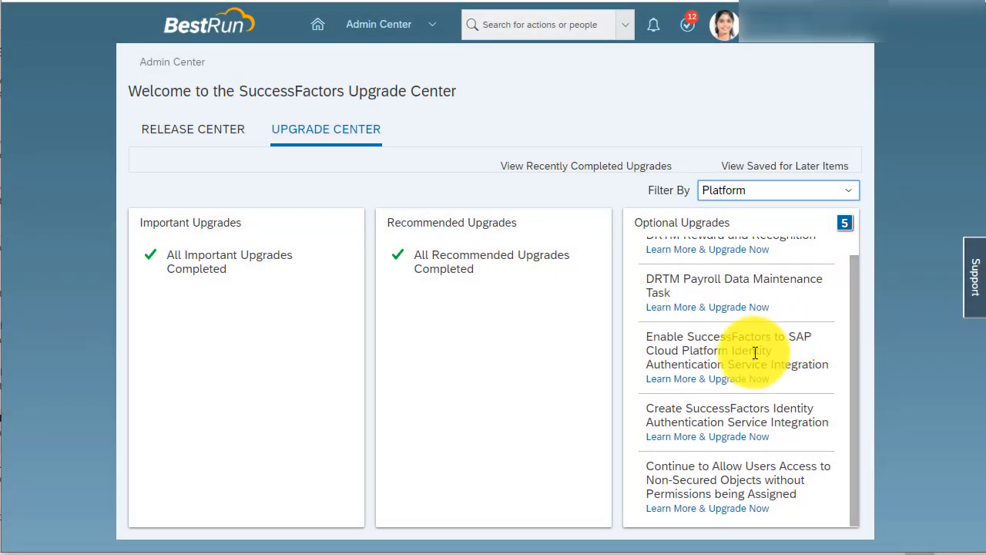
left_click(714, 380)
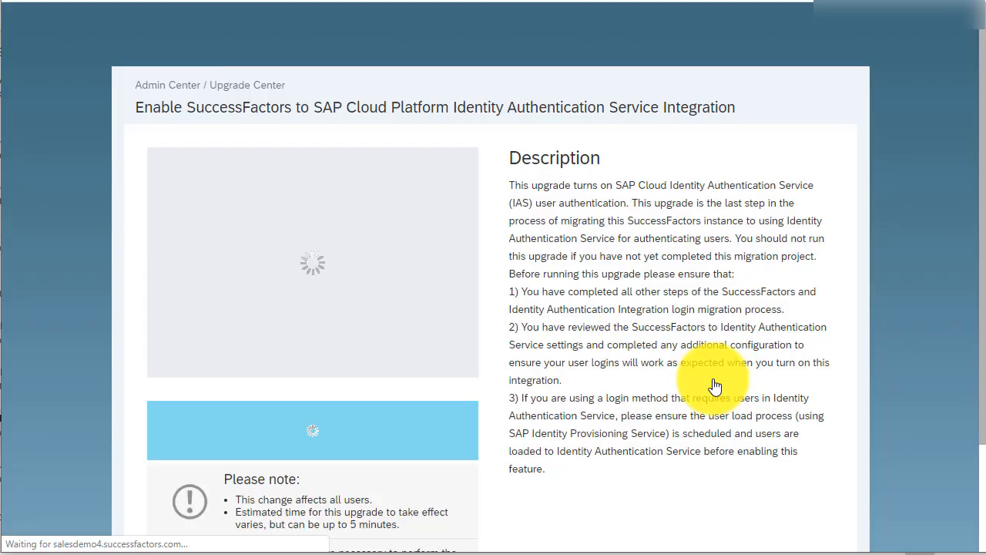
scroll(715, 385, "down", 2)
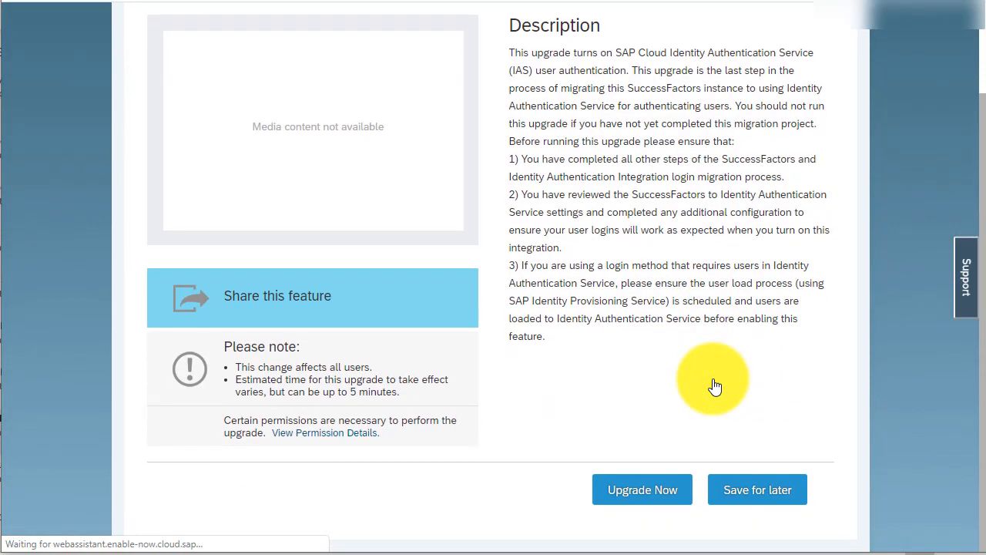
left_click(644, 490)
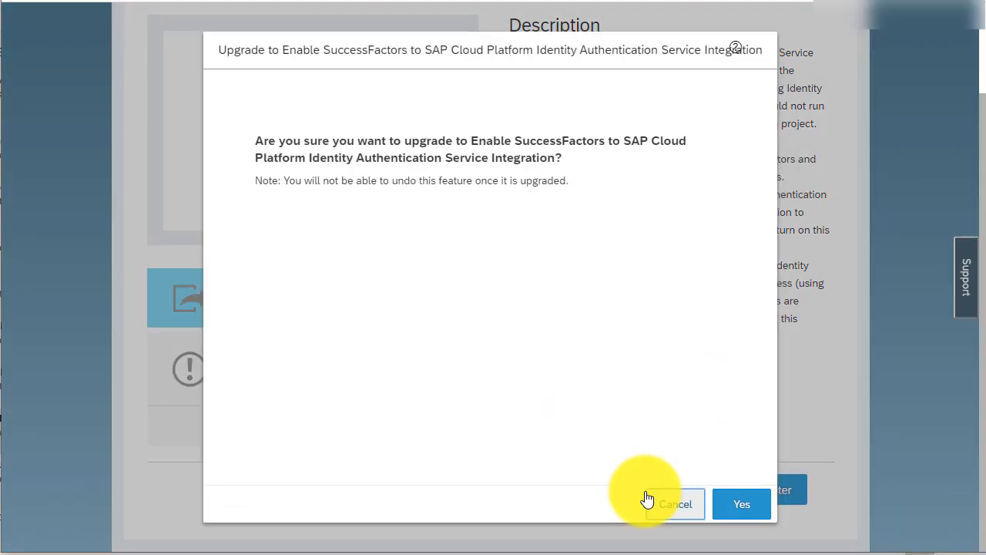